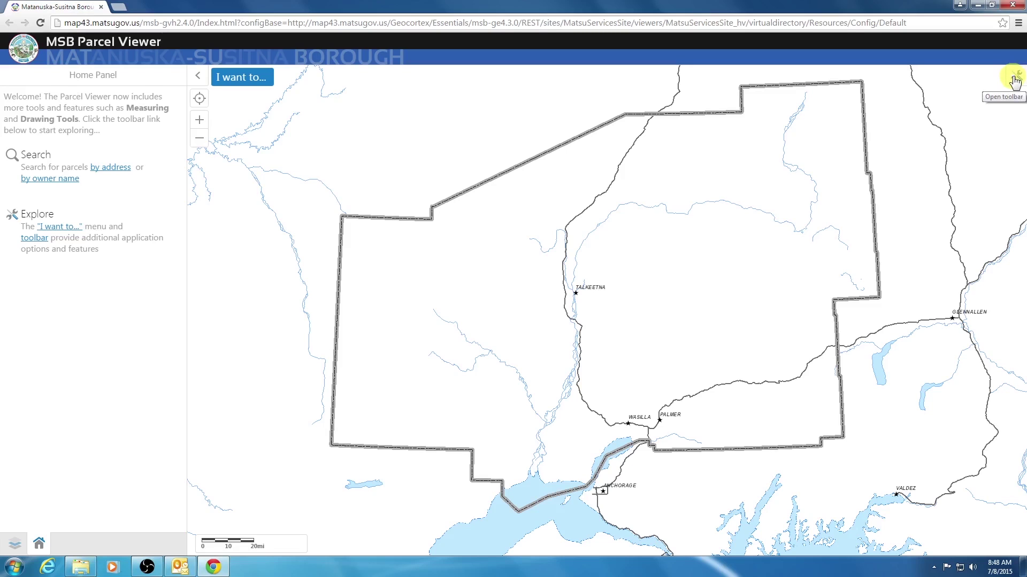
# Step: Show the map navigation and task toolbar, then collapse and reopen the Home Panel
pyautogui.click(1015, 80)
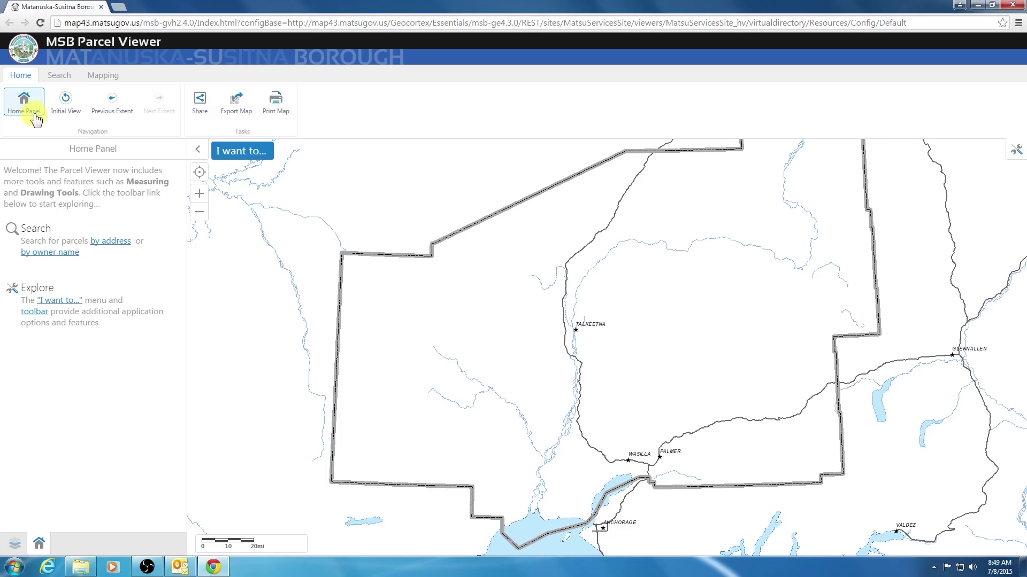
pyautogui.click(198, 152)
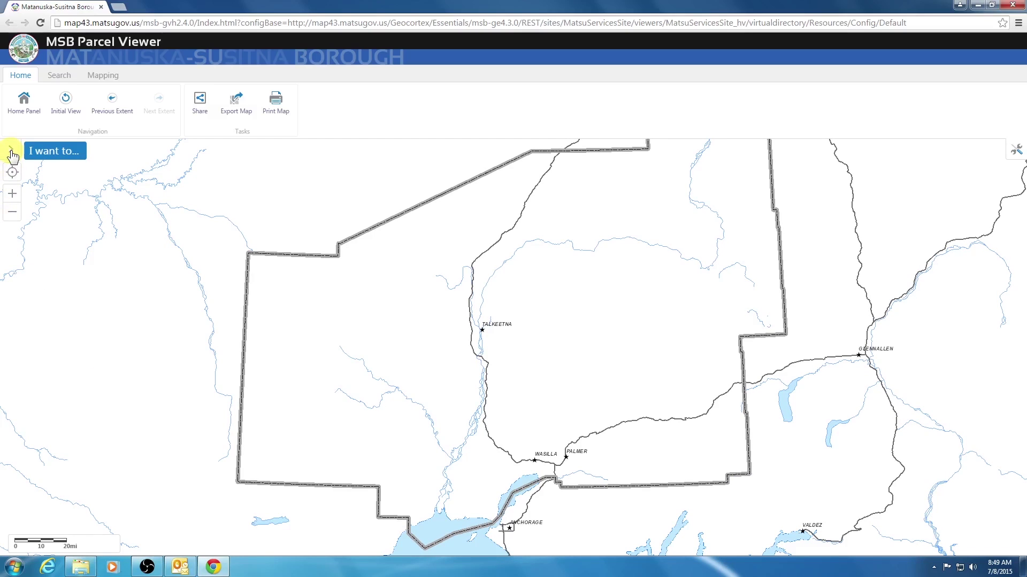
pyautogui.click(24, 105)
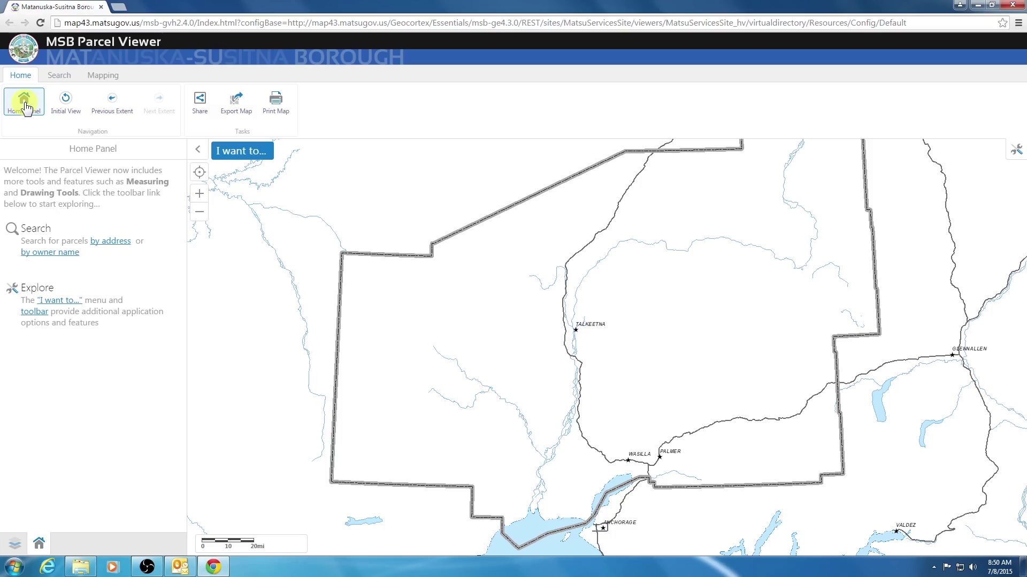
# Step: Zoom into the Palmer parcels, then return to the Initial View of the whole borough
pyautogui.scroll(1, 662, 456)
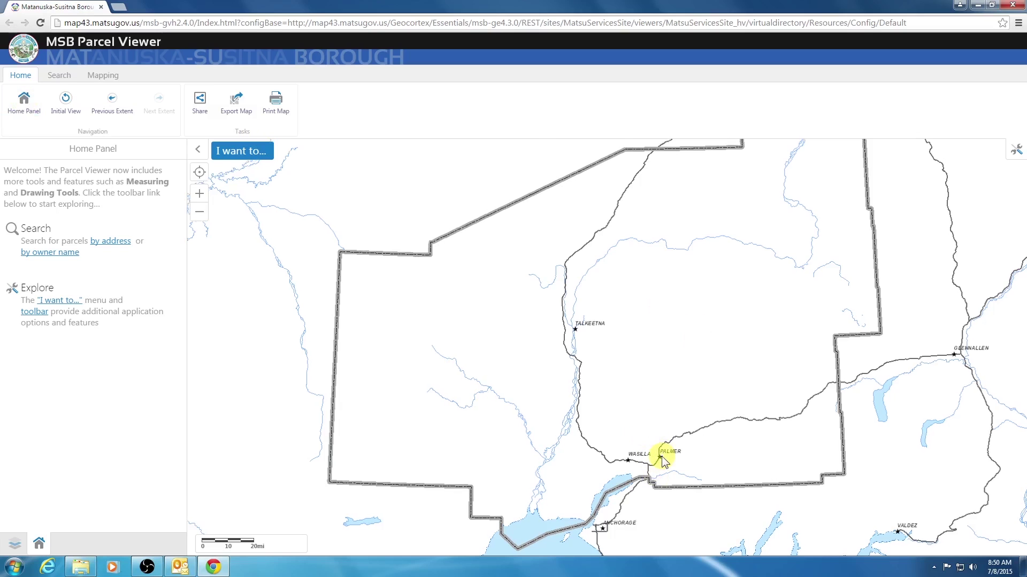
pyautogui.scroll(5, 662, 456)
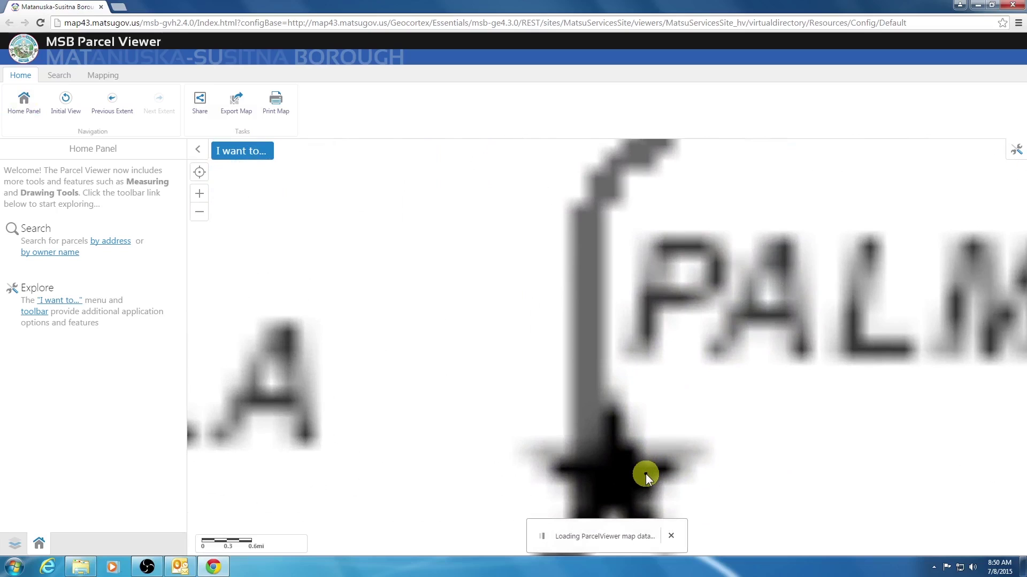
pyautogui.scroll(3, 598, 512)
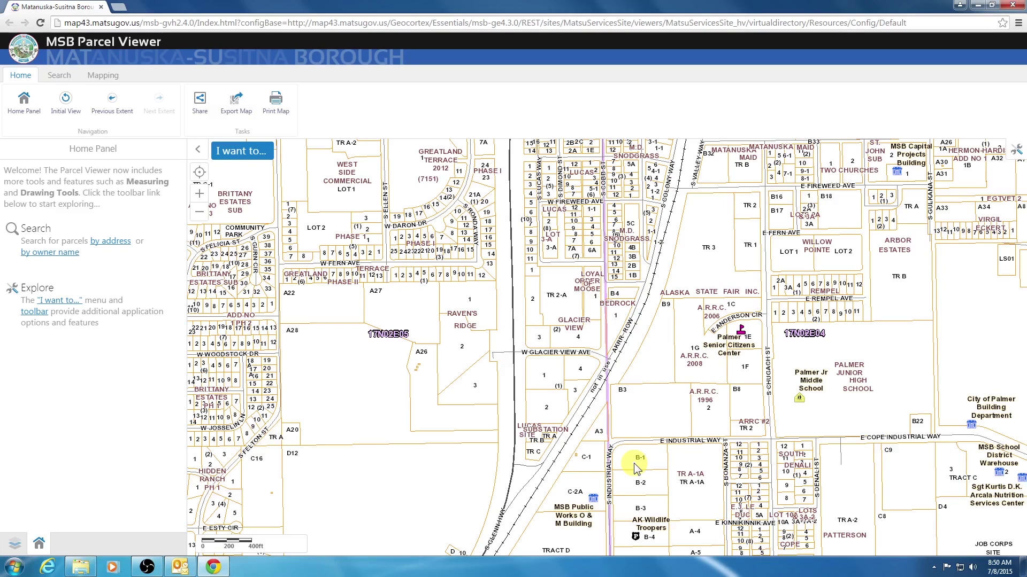
pyautogui.click(65, 111)
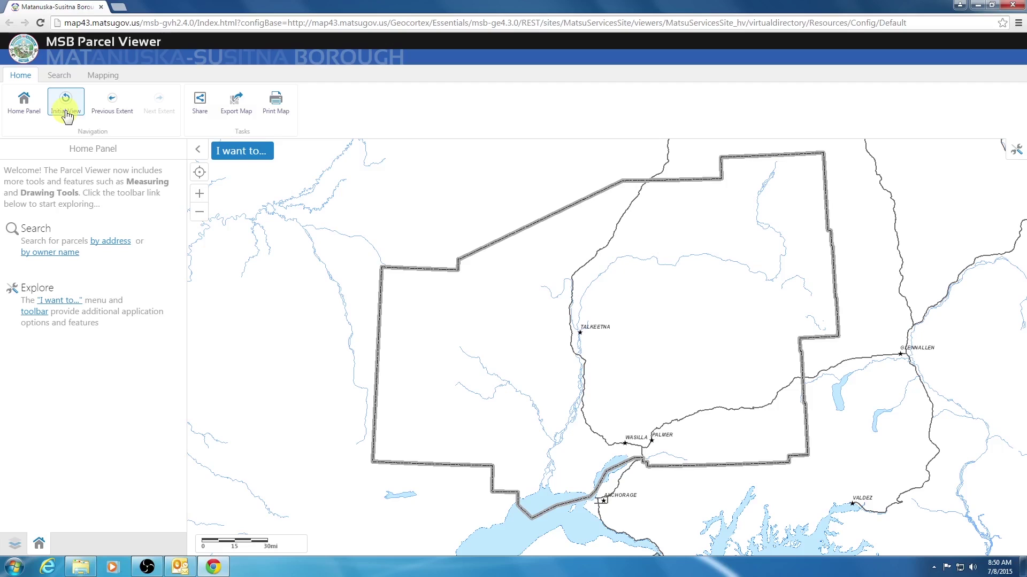
pyautogui.click(117, 105)
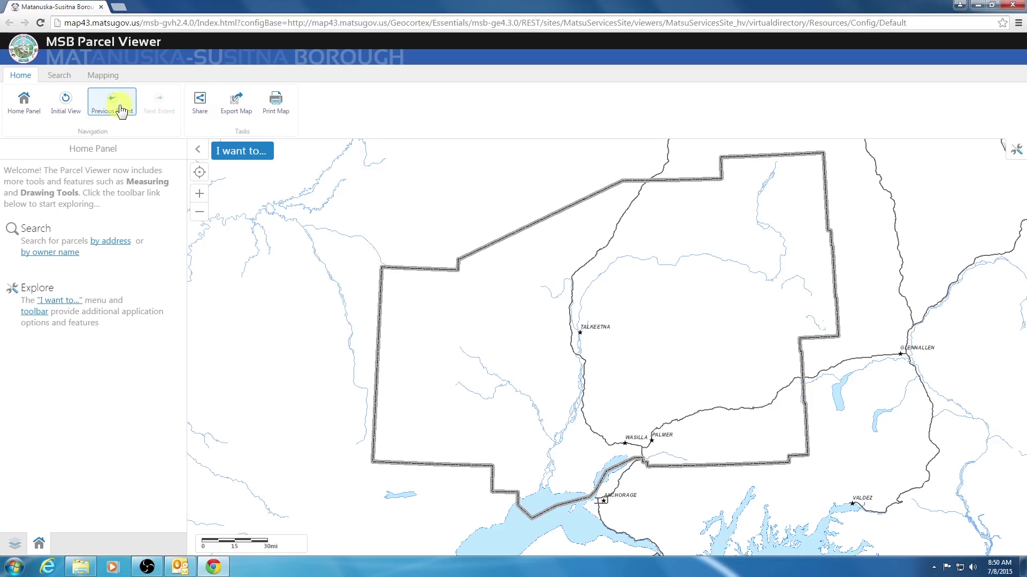
pyautogui.click(118, 104)
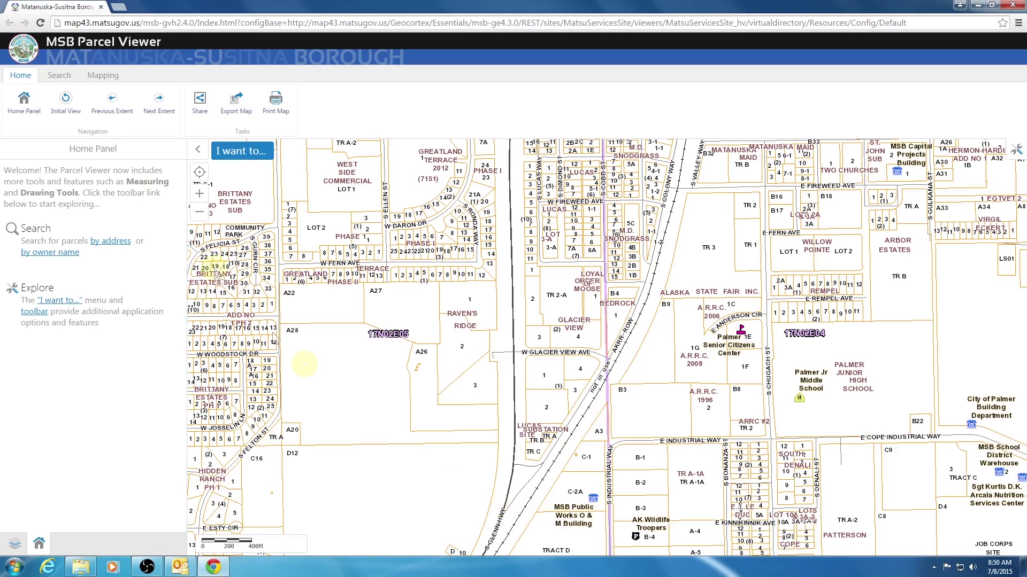
pyautogui.click(158, 104)
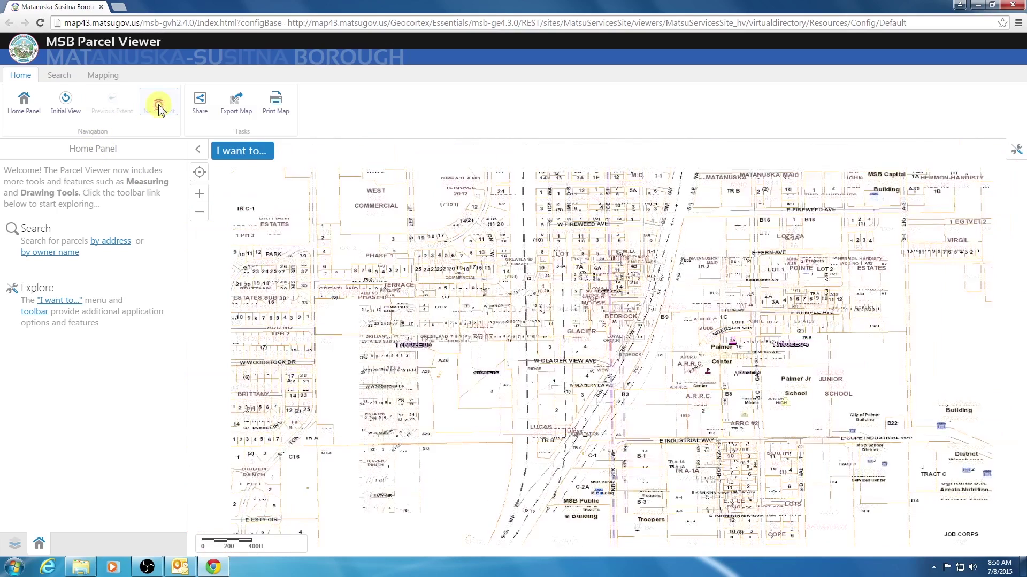
pyautogui.click(119, 104)
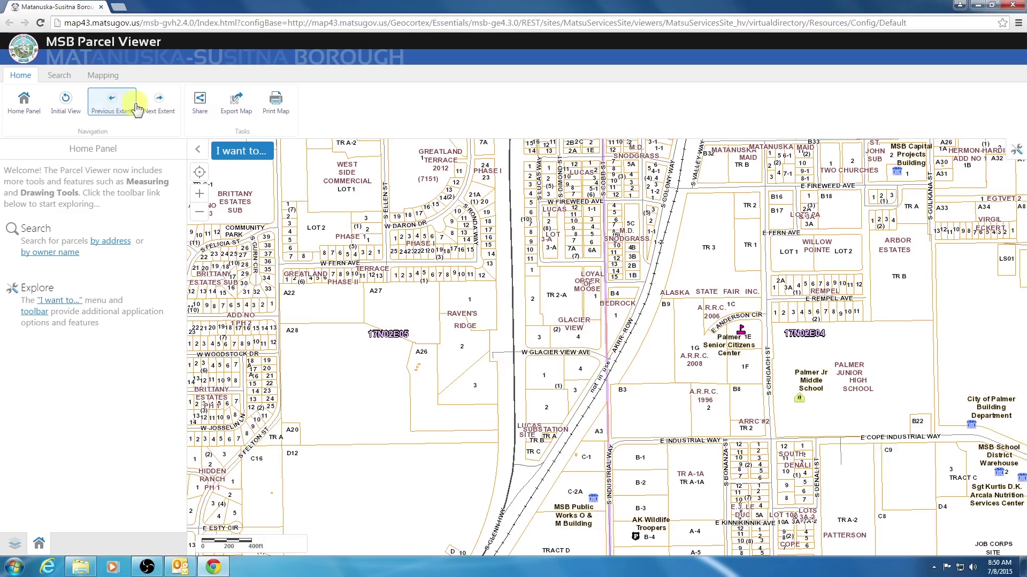
pyautogui.click(148, 101)
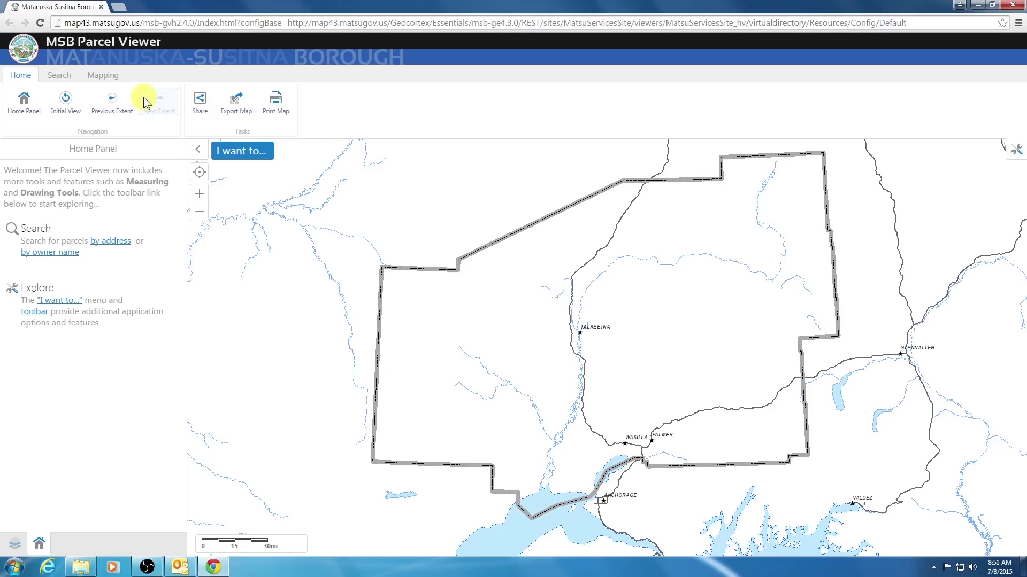
# Step: Go back to the previous Palmer parcel extent and share its map link by Email
pyautogui.click(103, 98)
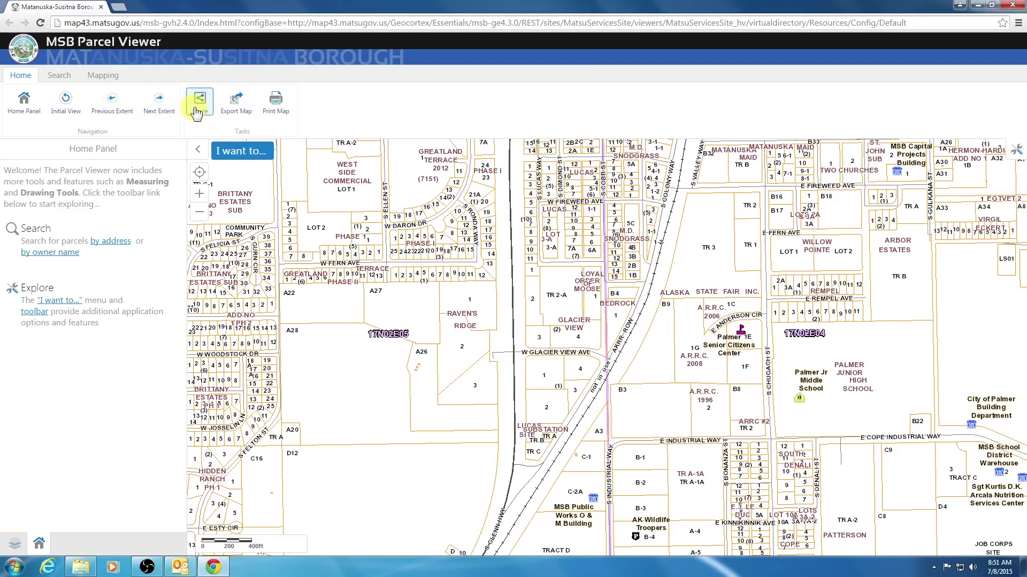
pyautogui.click(195, 108)
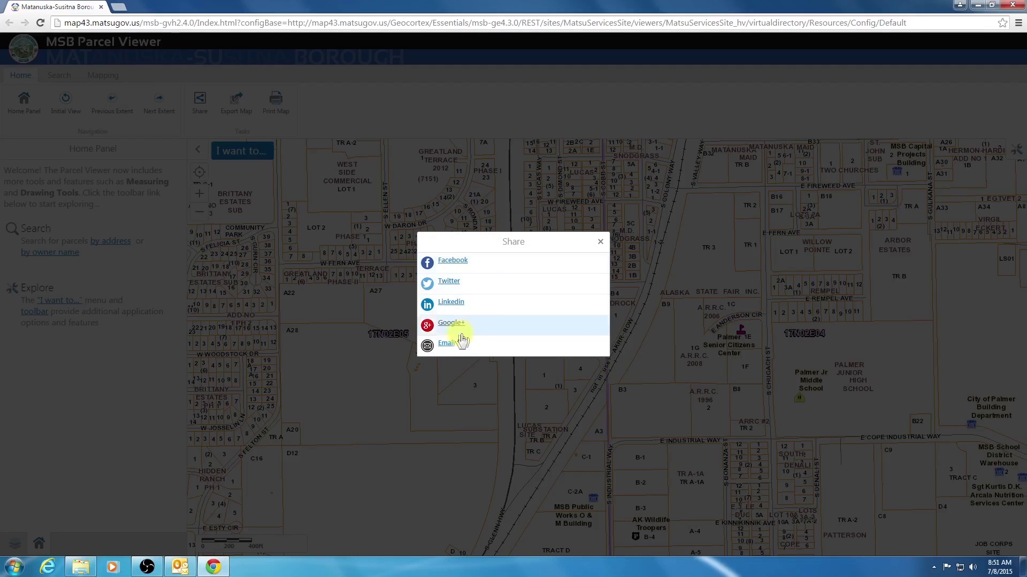
pyautogui.click(447, 345)
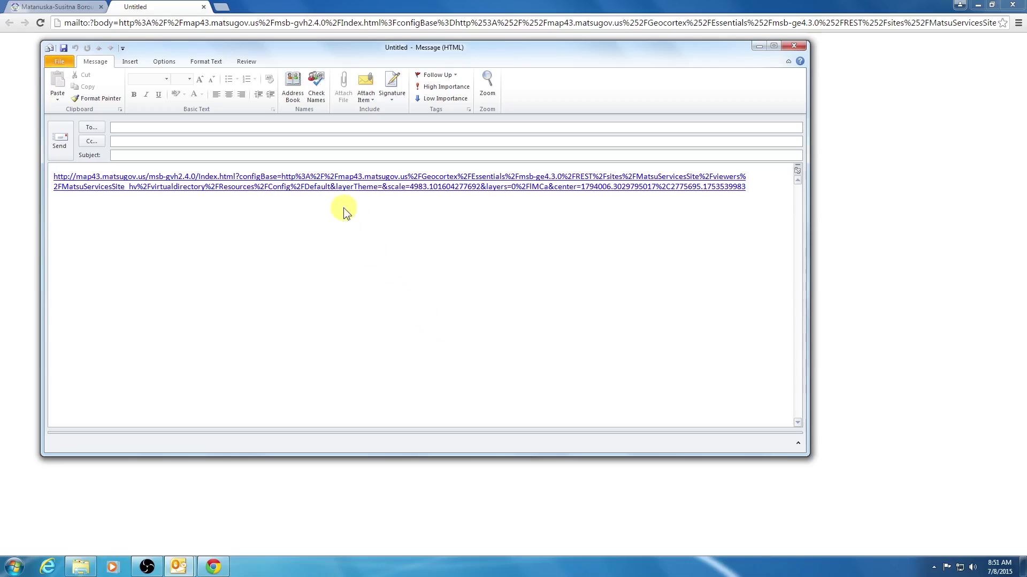
# Step: Open the map link from the Outlook draft, discard the message unsaved, and return to the map tab
pyautogui.keyDown('ctrl'); pyautogui.click(353, 188); pyautogui.keyUp('ctrl')
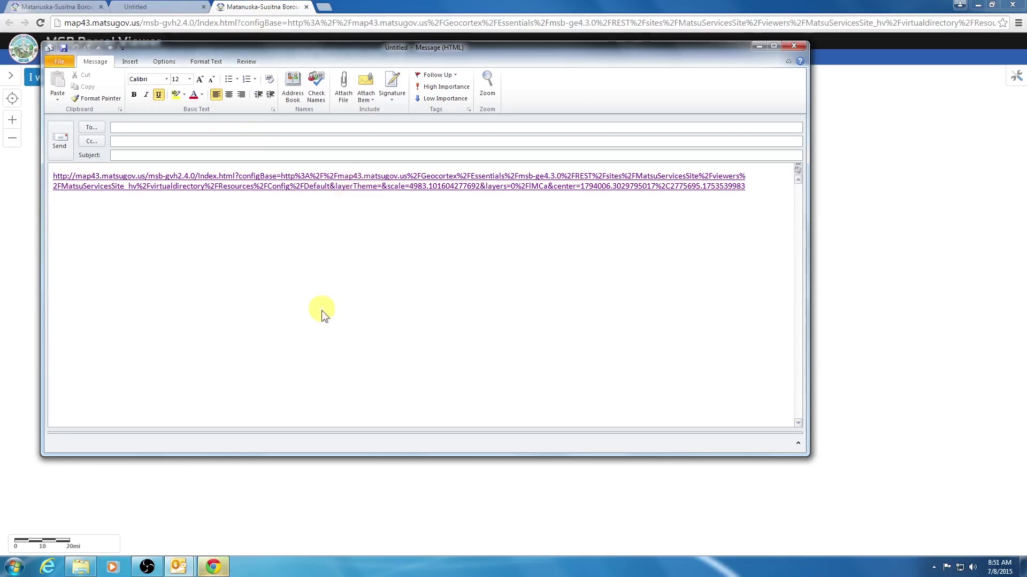
pyautogui.click(797, 46)
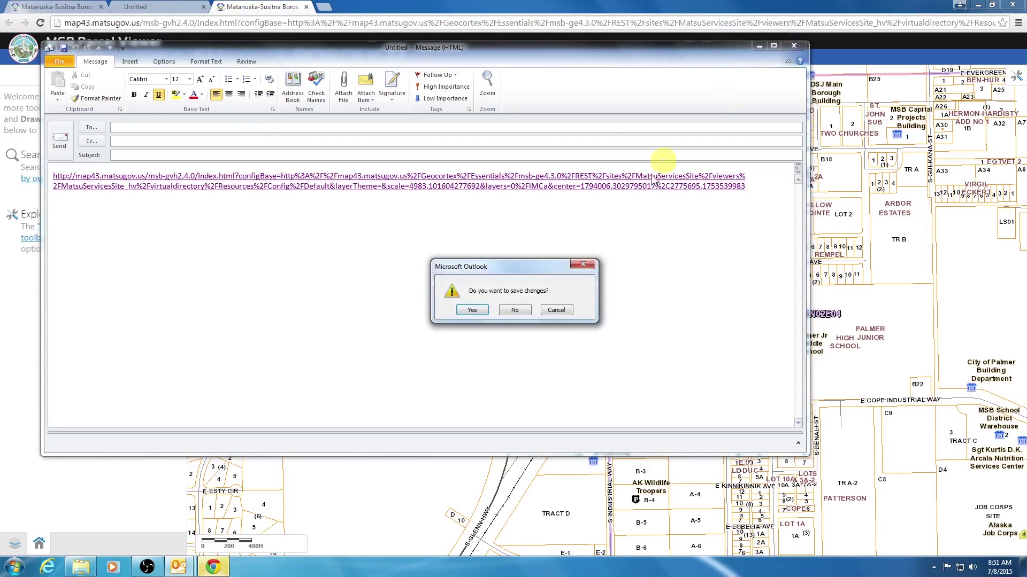
pyautogui.click(514, 310)
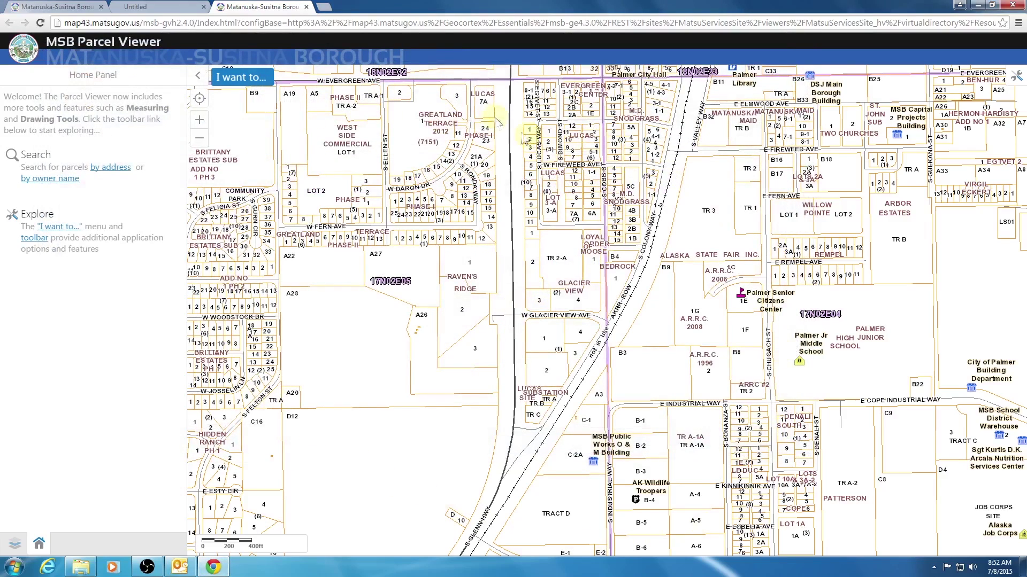
pyautogui.click(71, 7)
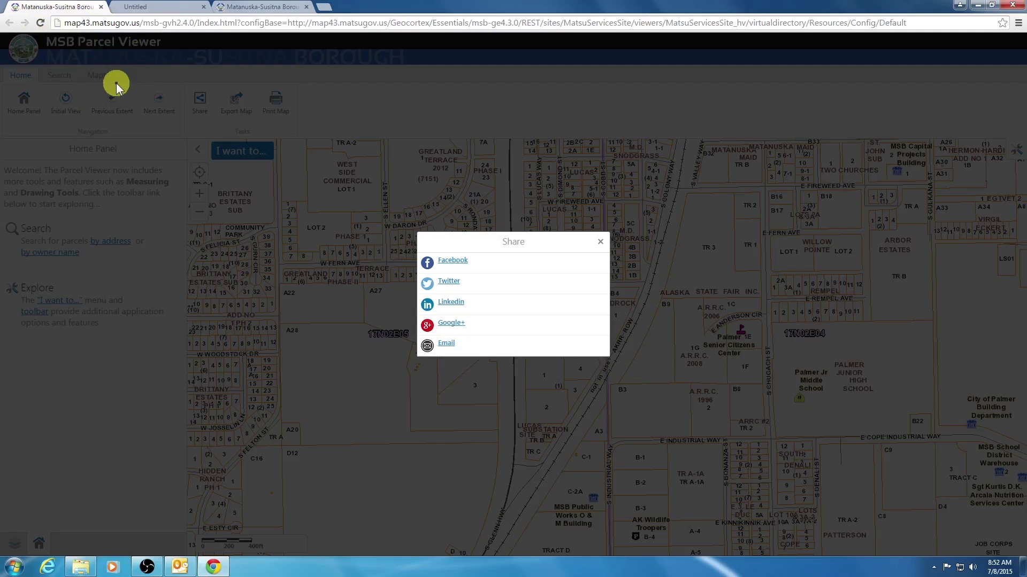
# Step: Close the extra map tab and the Untitled mail tab, then dismiss the Share dialog
pyautogui.click(255, 10)
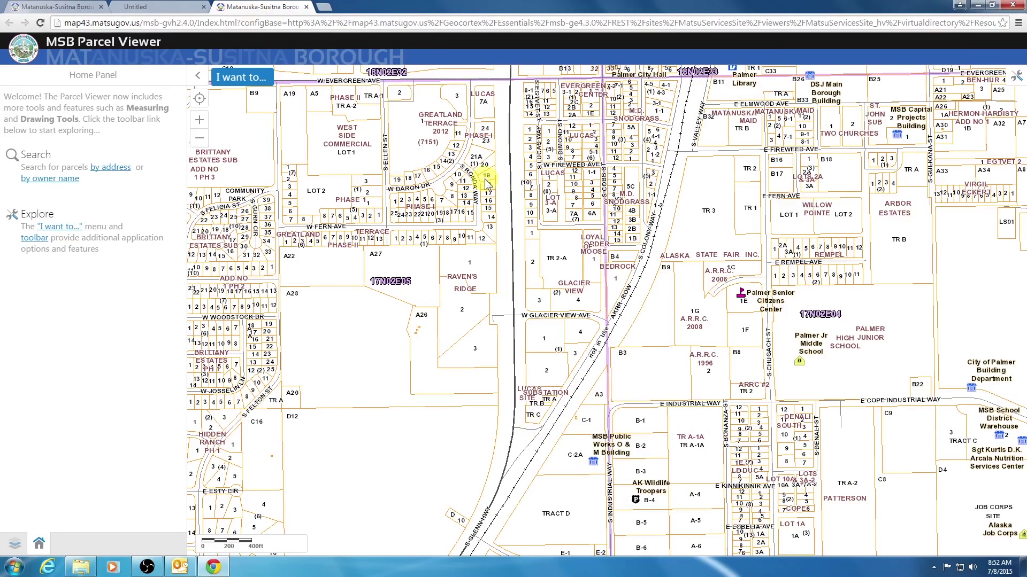
pyautogui.click(306, 7)
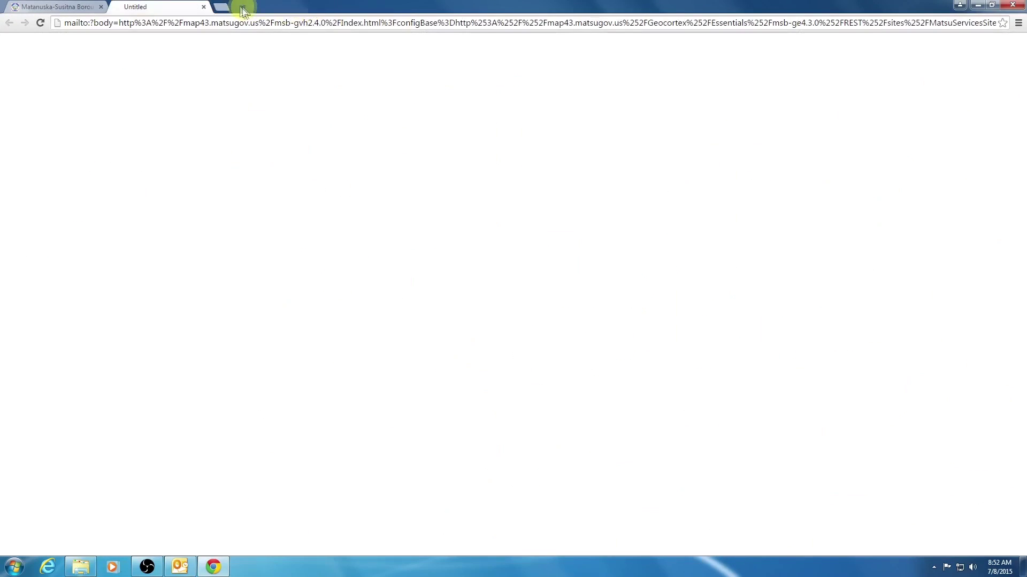
pyautogui.click(204, 7)
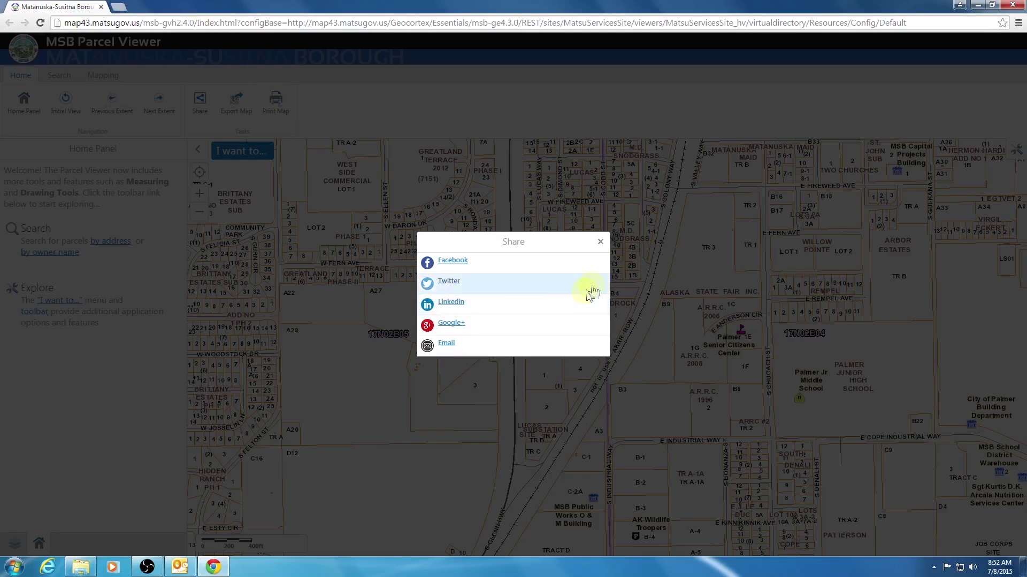
pyautogui.click(600, 242)
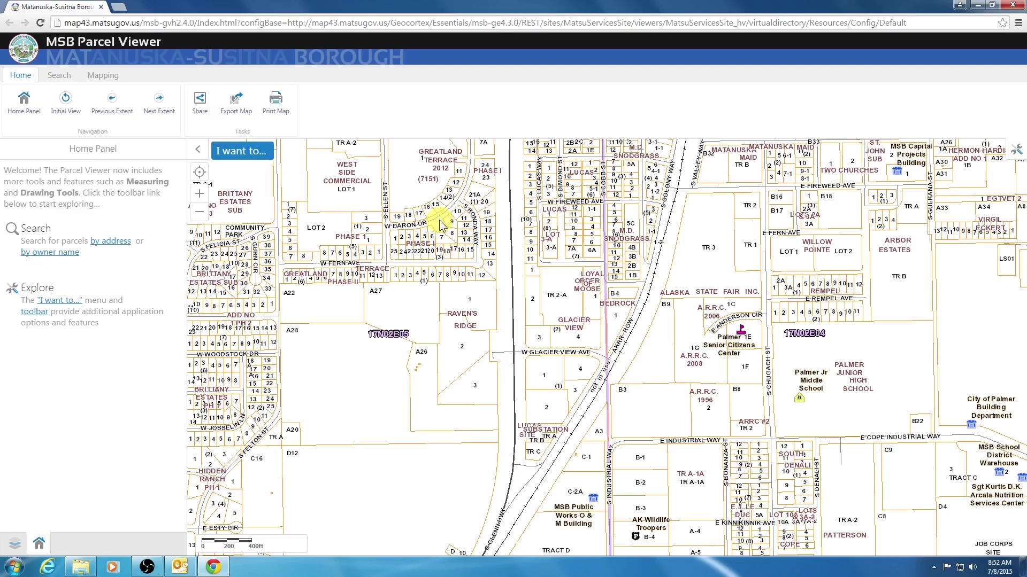
# Step: Export the Palmer map as a PDF image and view the created file
pyautogui.click(236, 112)
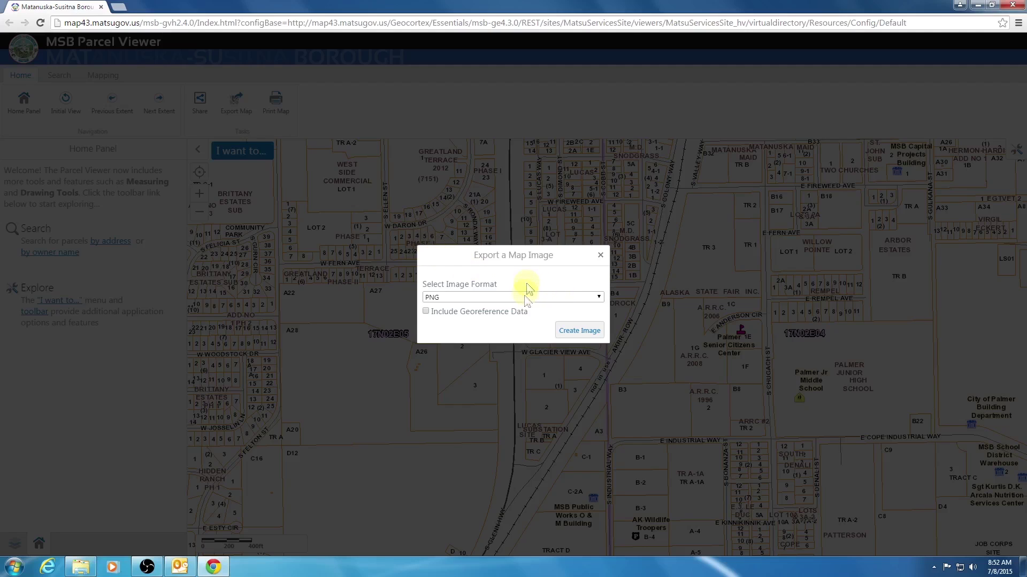
pyautogui.click(495, 298)
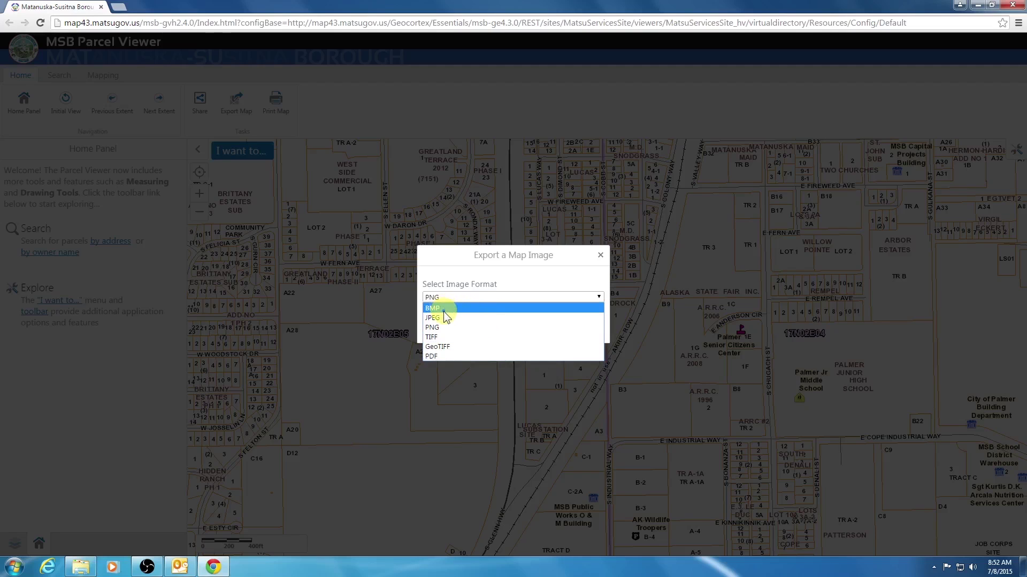
pyautogui.click(481, 357)
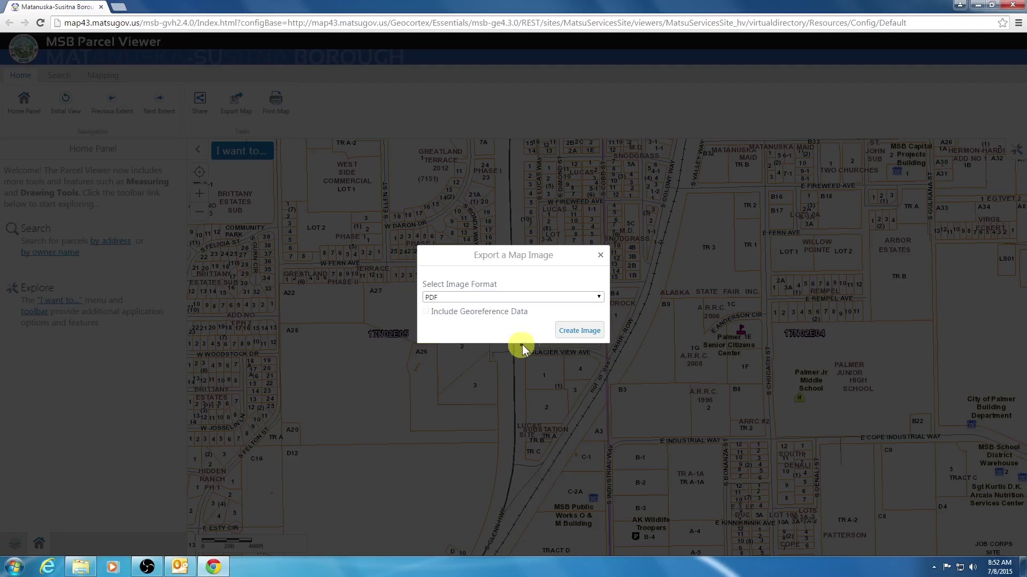
pyautogui.click(580, 332)
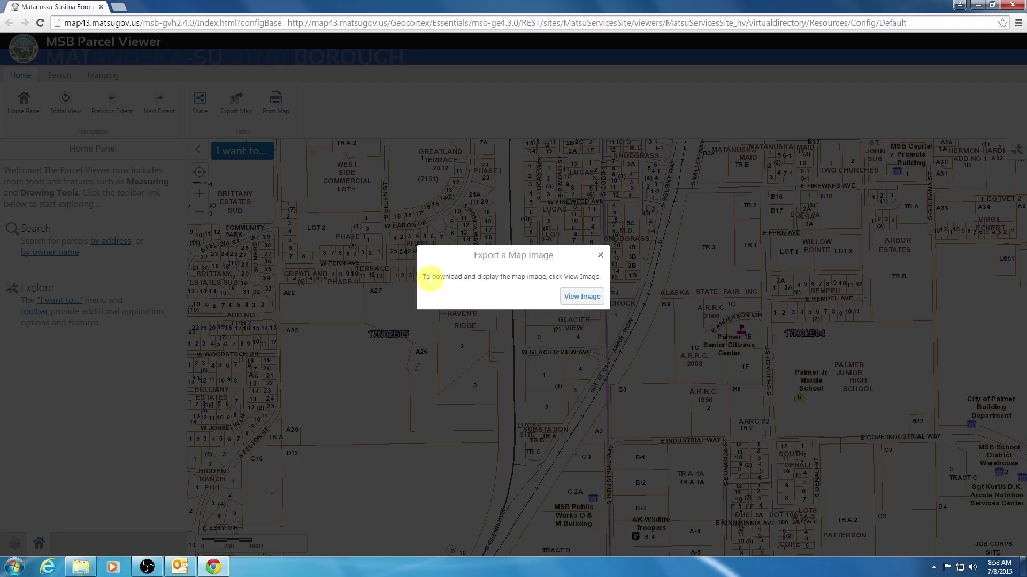
pyautogui.click(585, 297)
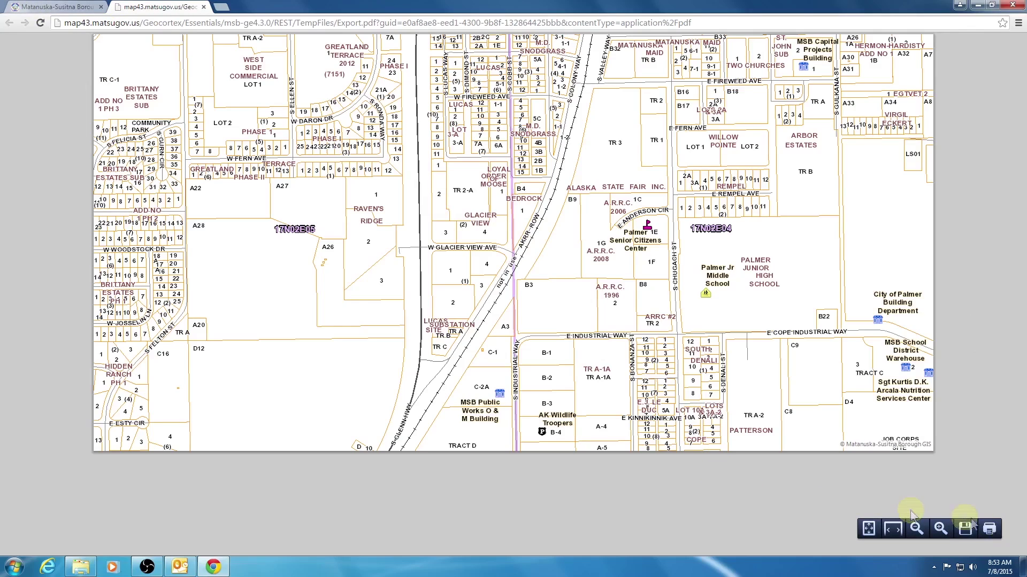
# Step: Close the Export.pdf tab to return to MSB Parcel Viewer
pyautogui.click(203, 7)
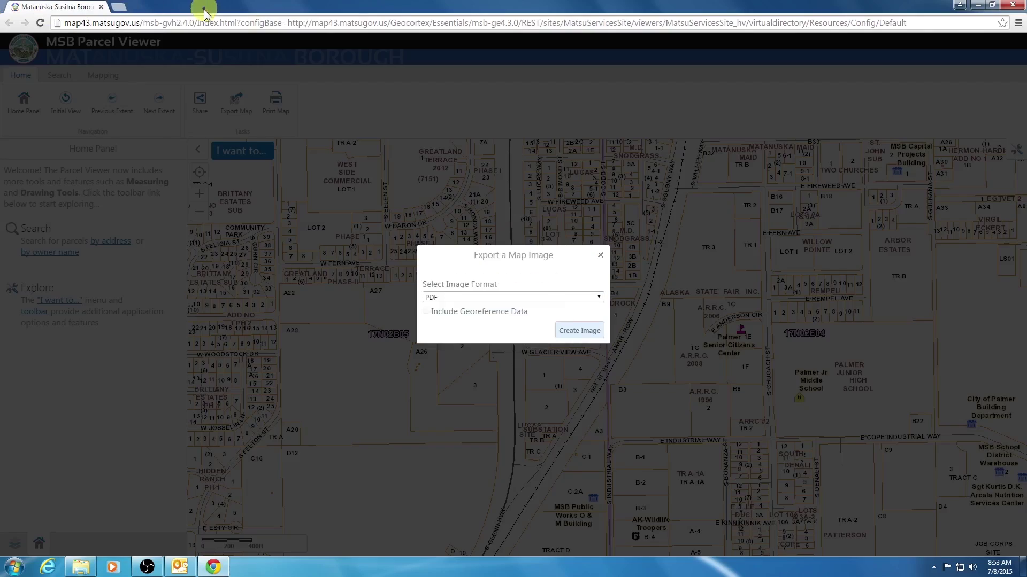
# Step: Close the Export a Map Image dialog and open the Print Map options
pyautogui.click(600, 255)
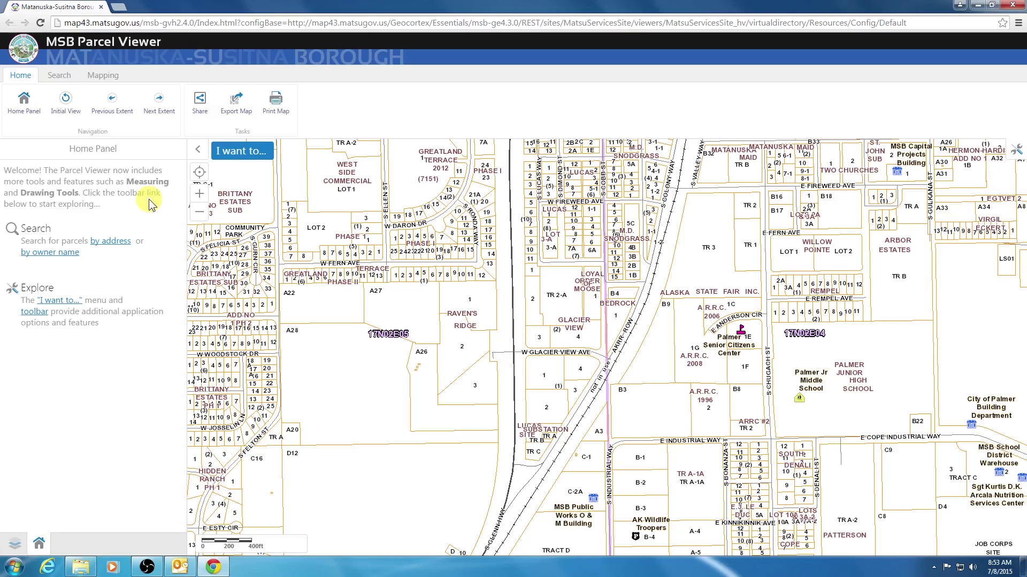
pyautogui.click(273, 111)
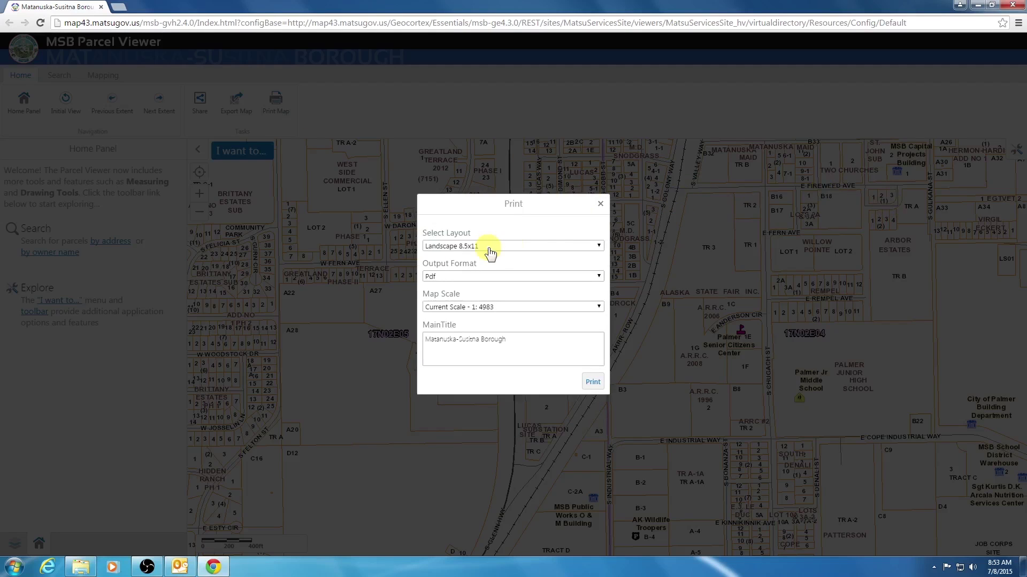
pyautogui.click(555, 247)
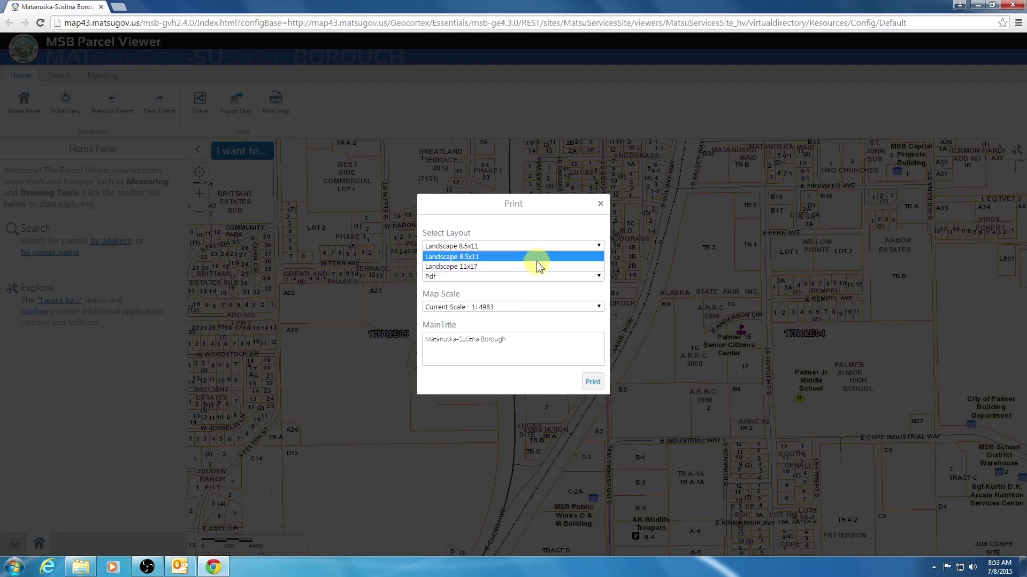
pyautogui.click(525, 258)
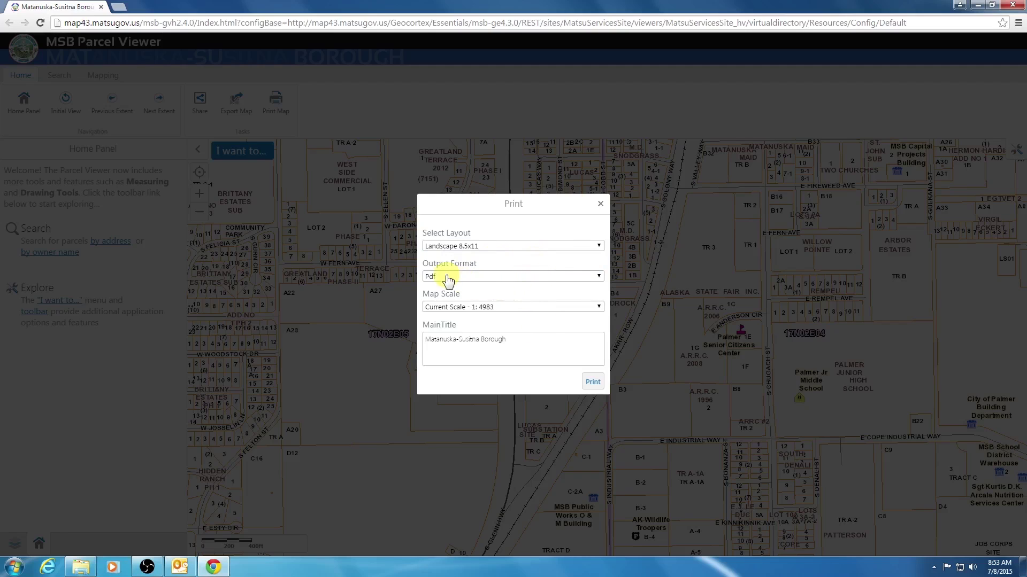
pyautogui.click(542, 278)
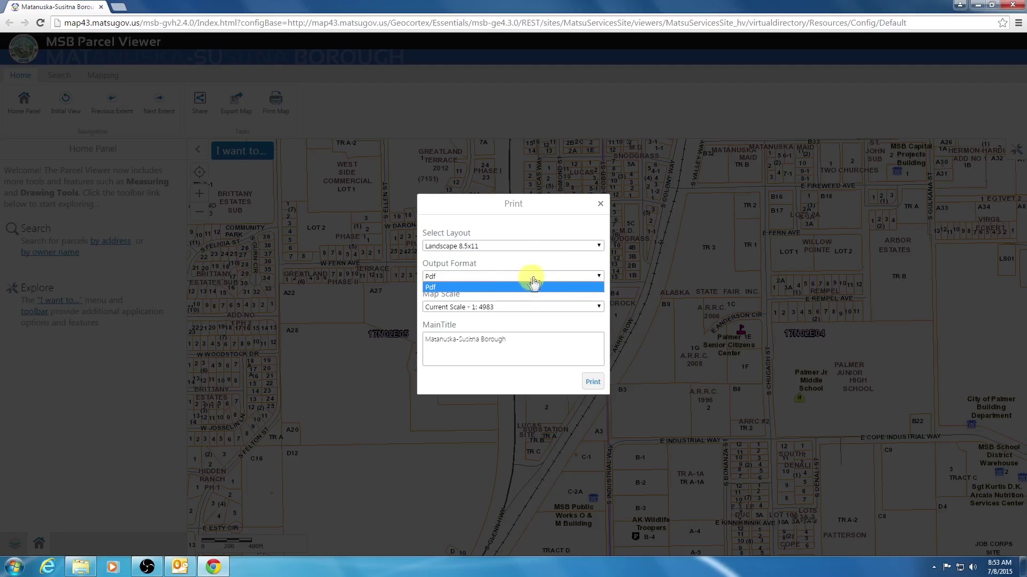
pyautogui.click(540, 274)
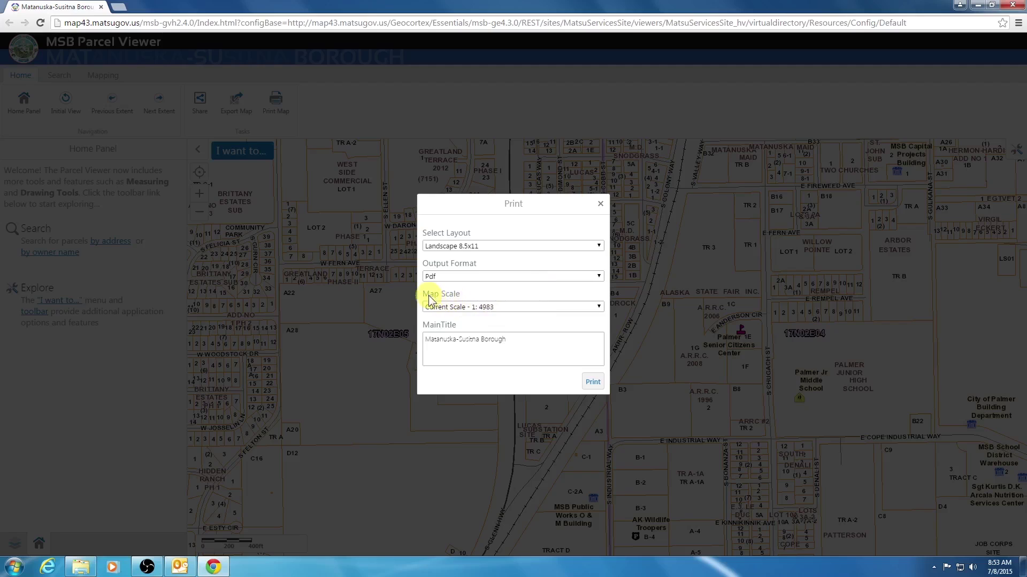
pyautogui.click(543, 309)
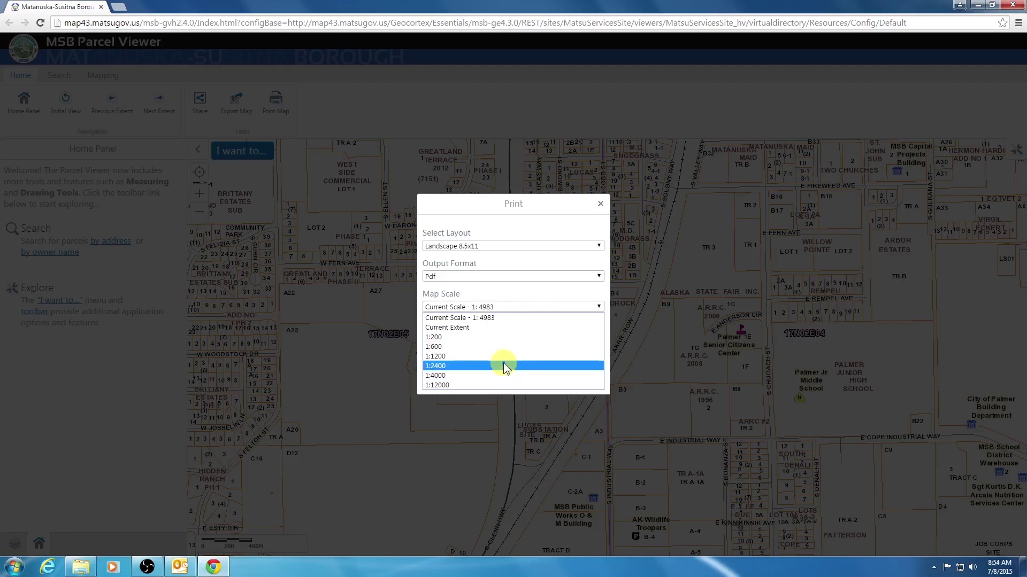
pyautogui.click(516, 300)
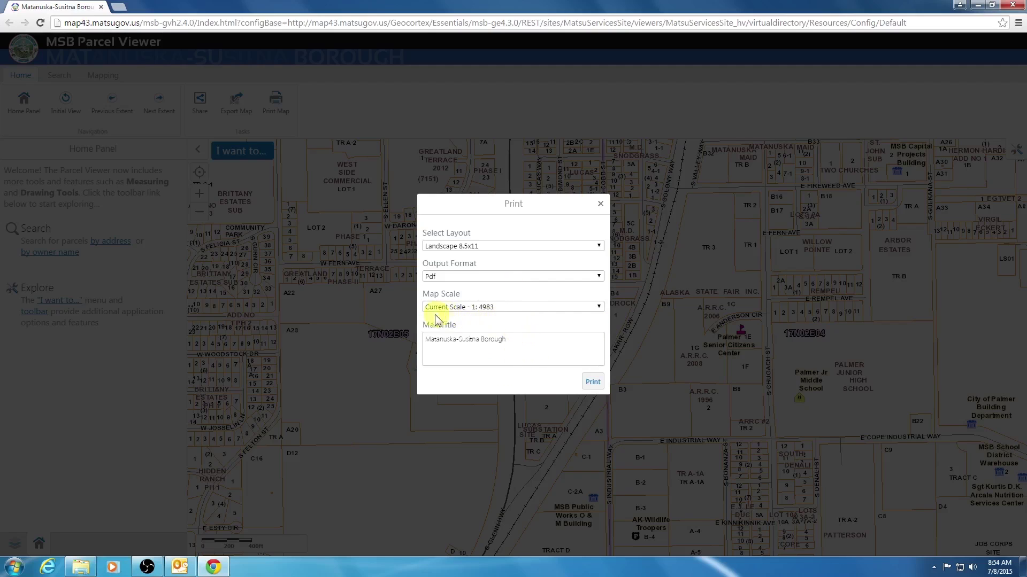
pyautogui.click(545, 347)
# Step: Replace the Matanuska-Susitna Borough title with 'My Map' and generate the printable PDF
pyautogui.moveTo(545, 347); pyautogui.dragTo(392, 338)
pyautogui.write('My Map')
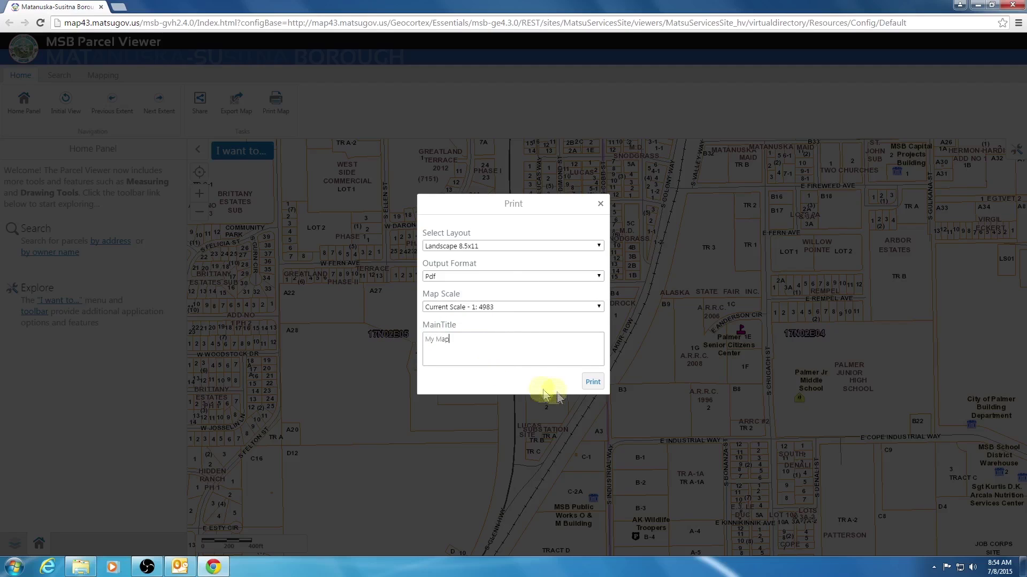
pyautogui.click(593, 383)
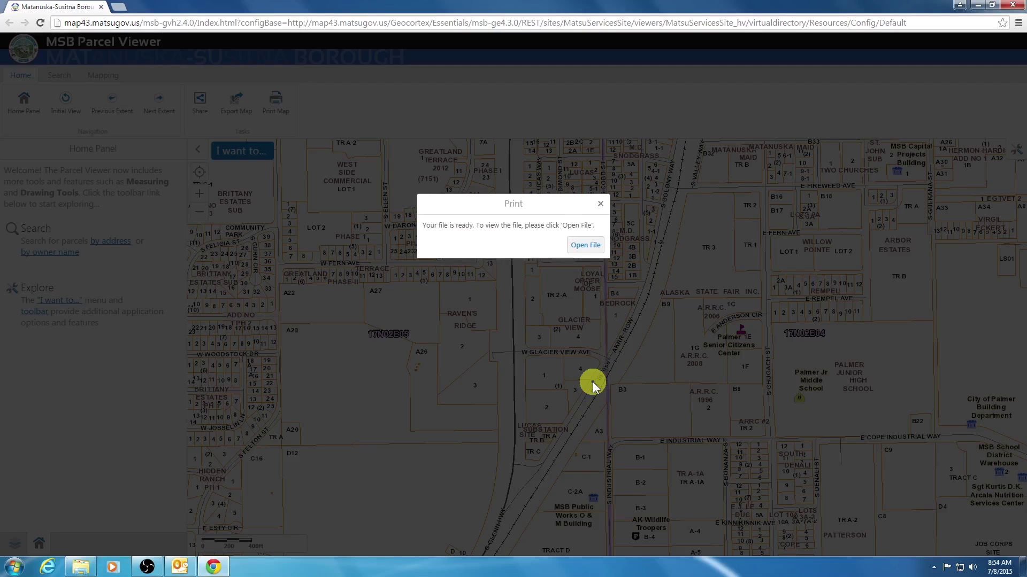
# Step: Open the finished 'My Map' landscape PDF in a new tab, then close it
pyautogui.click(589, 244)
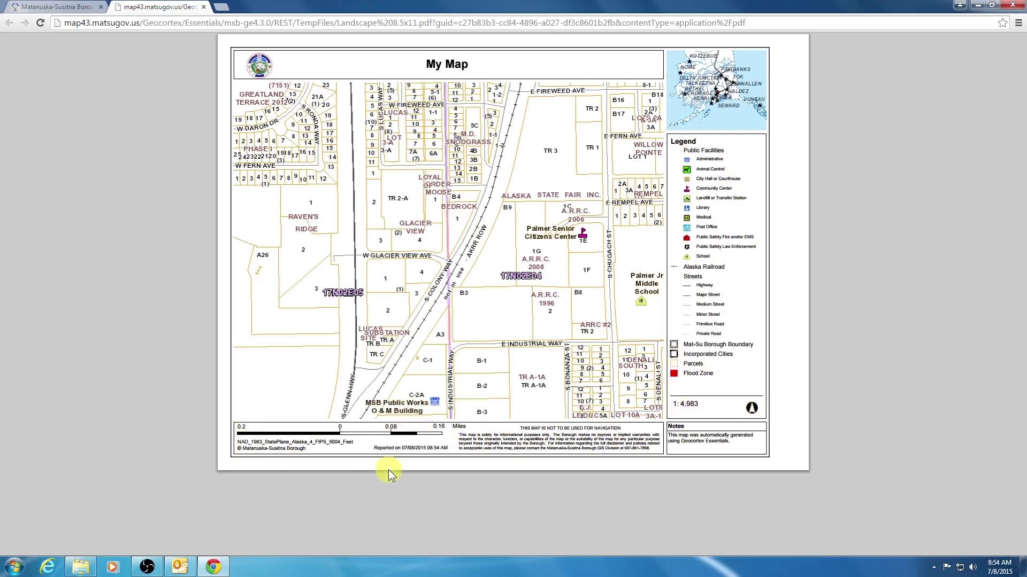
pyautogui.click(204, 8)
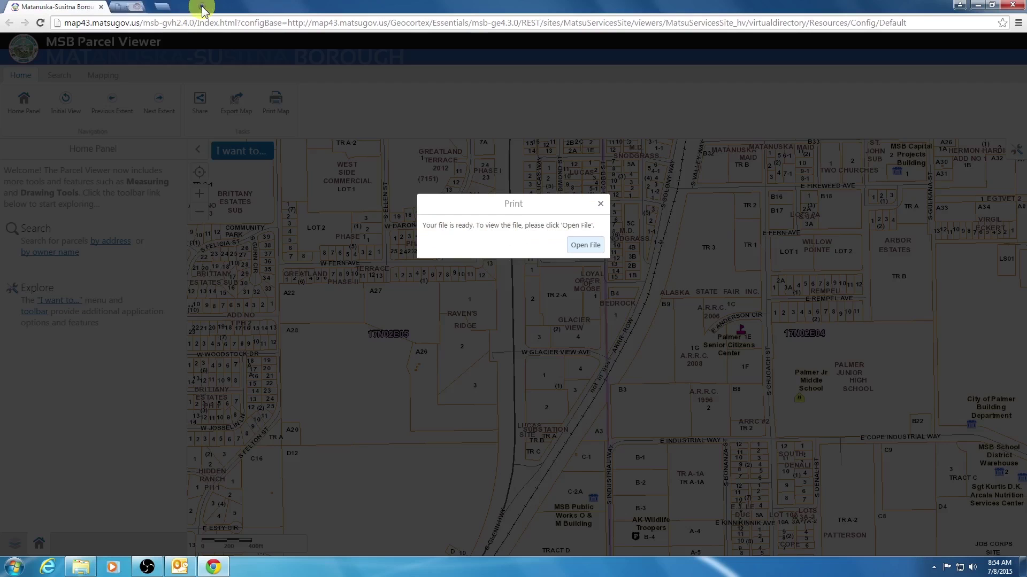
# Step: Dismiss the Print dialog and zoom out until all of Palmer, including the Flood Zone, is visible
pyautogui.click(600, 204)
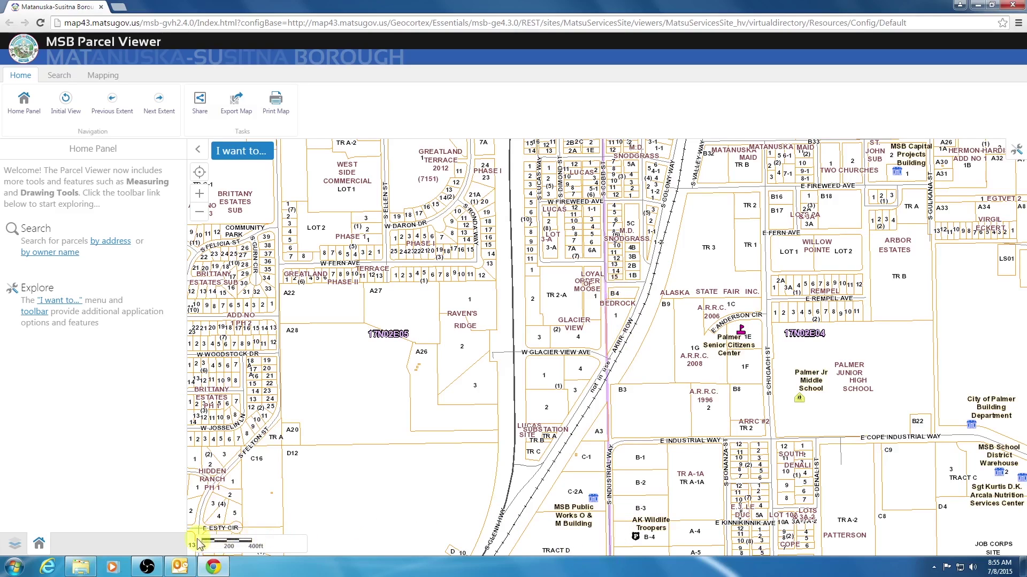
pyautogui.scroll(-1, 498, 397)
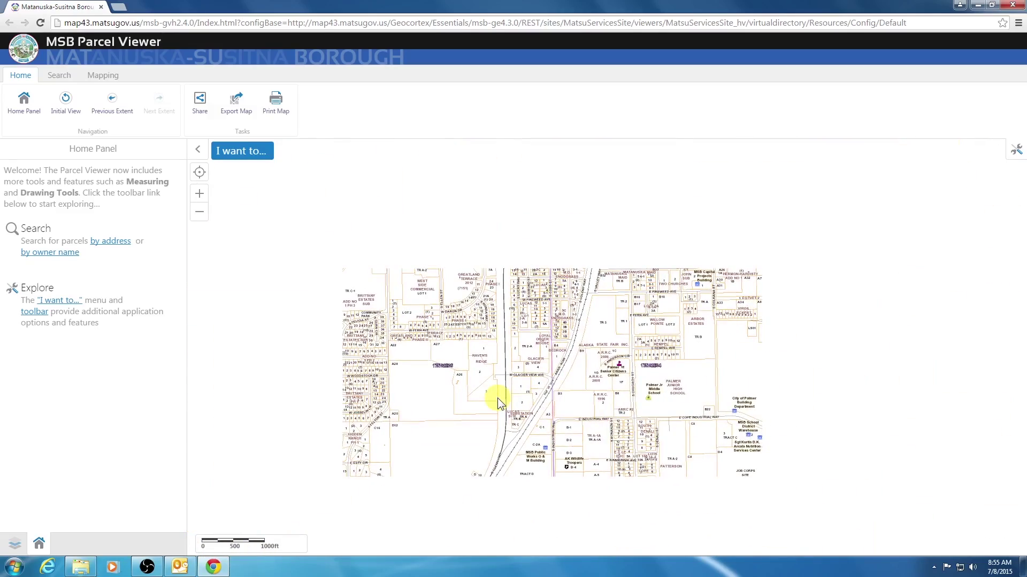
pyautogui.scroll(-1, 497, 398)
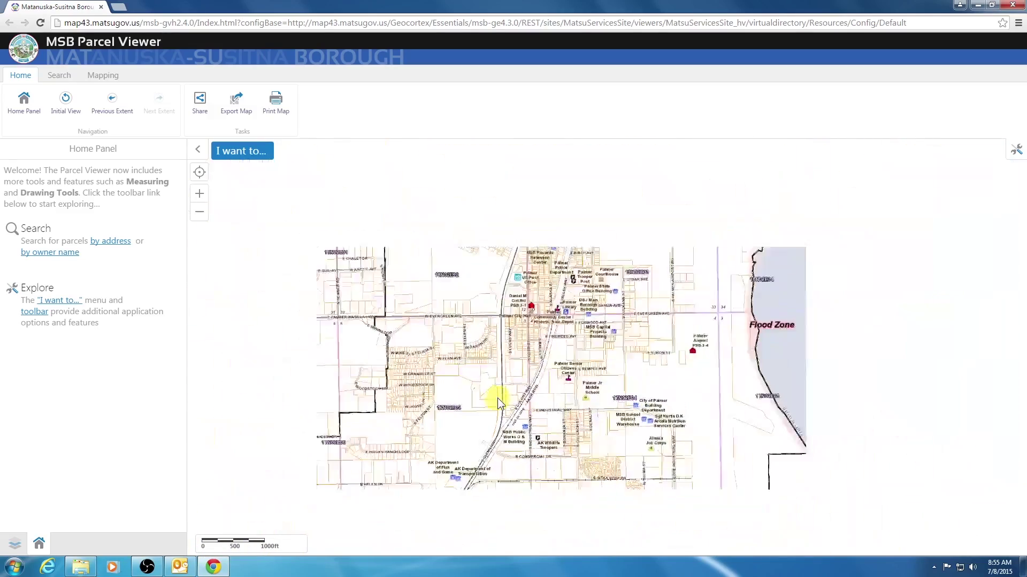